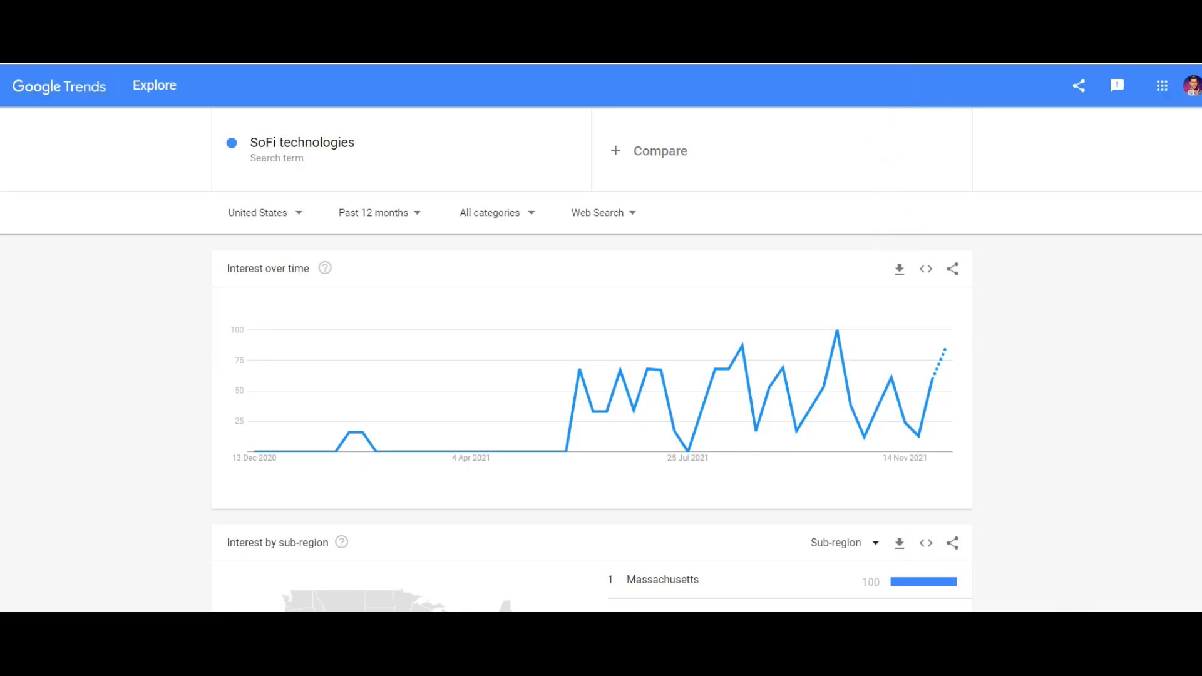
# Annotate the search-interest chart's sudden jump and latest upswing with green arrows, then clear the marks
pyautogui.moveTo(1127, 299); pyautogui.dragTo(965, 378)
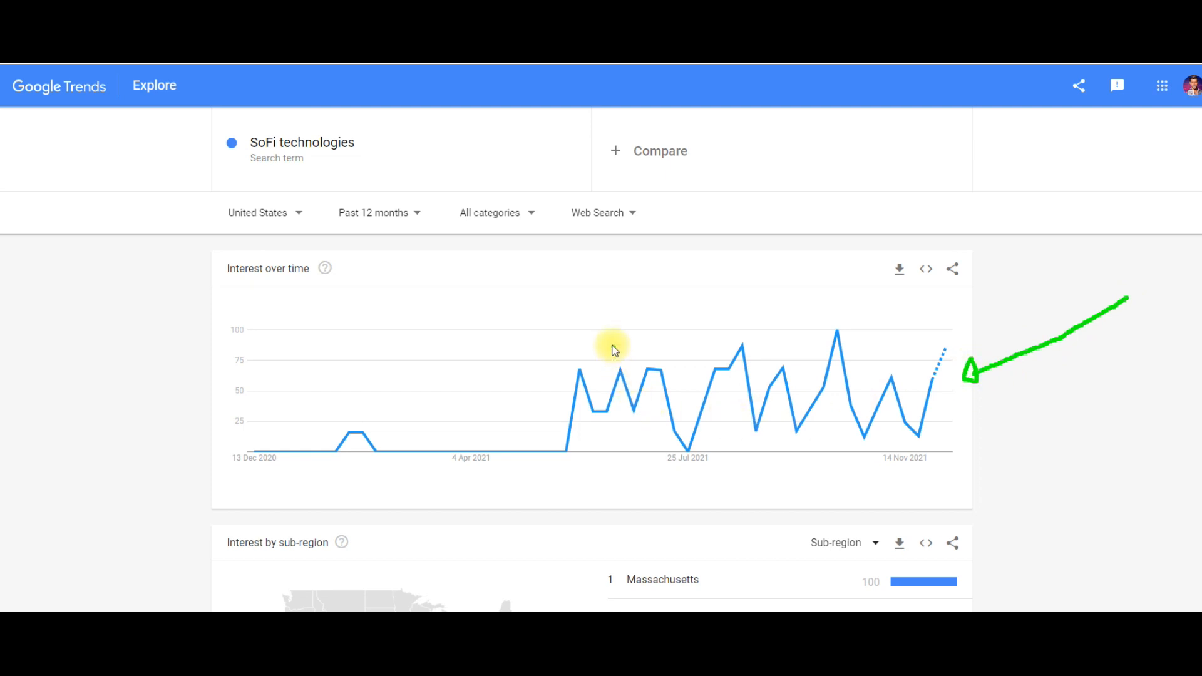
pyautogui.moveTo(585, 347); pyautogui.dragTo(588, 411)
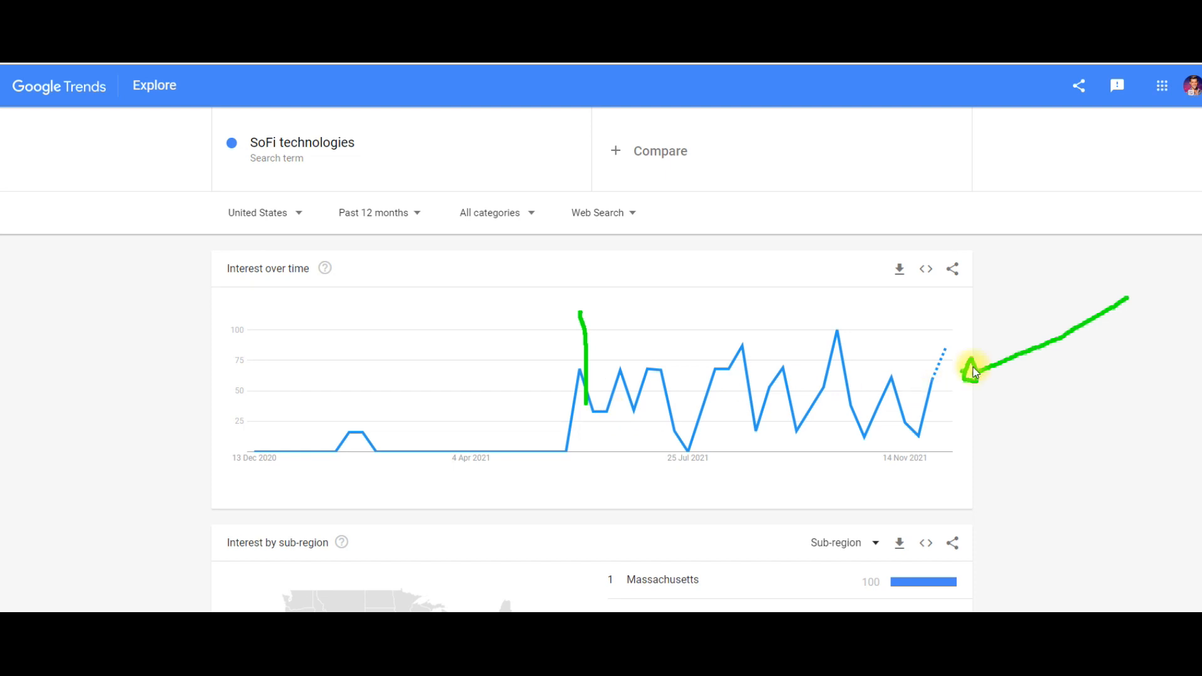
pyautogui.moveTo(928, 384); pyautogui.dragTo(953, 346)
pyautogui.press('e')
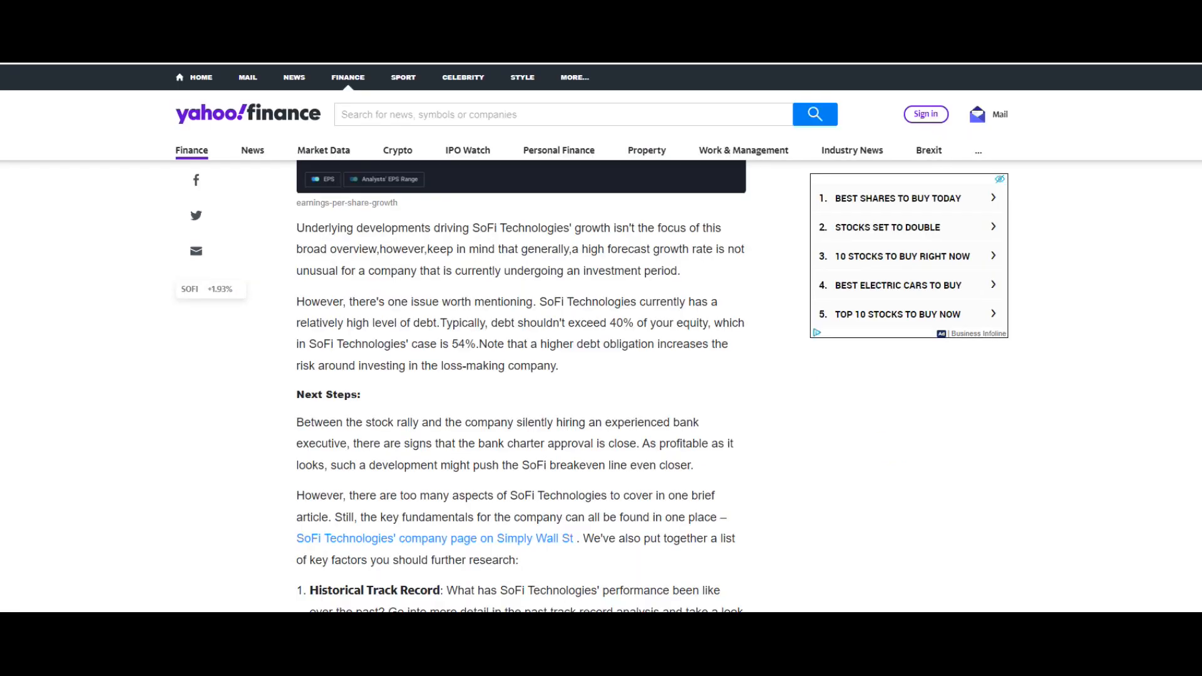
pyautogui.scroll(2, 1128, 282)
pyautogui.scroll(2, 1128, 282)
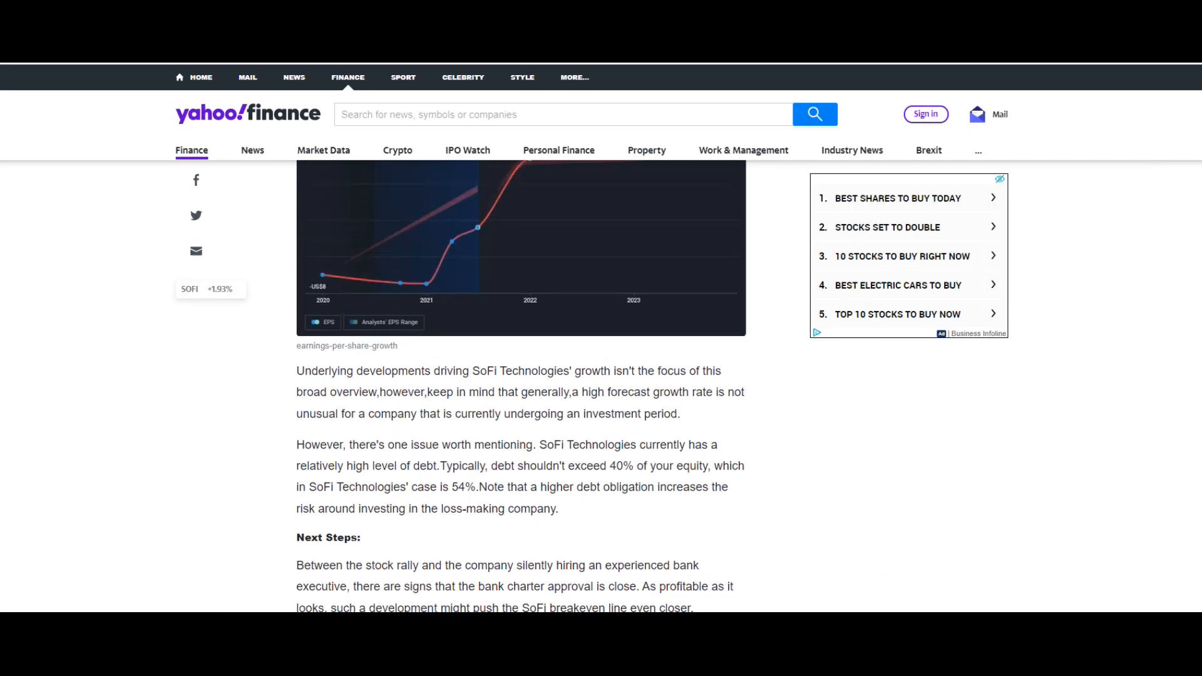
pyautogui.scroll(4, 517, 375)
pyautogui.scroll(4, 516, 376)
pyautogui.scroll(3, 517, 375)
pyautogui.scroll(3, 517, 376)
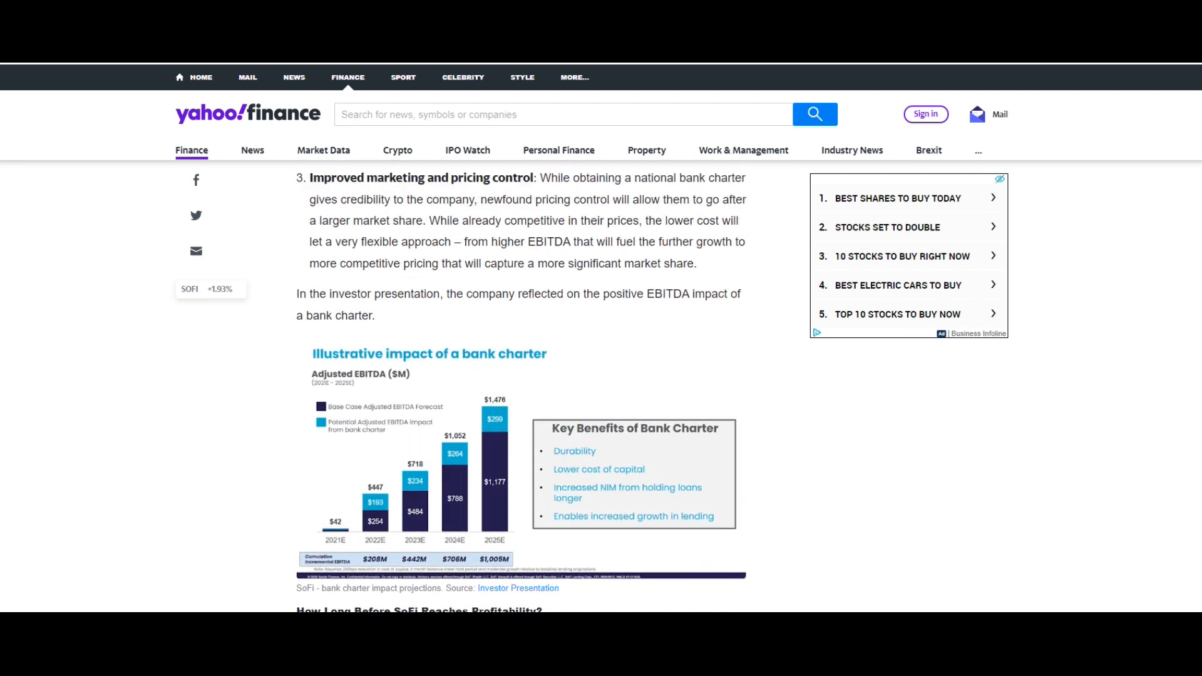
pyautogui.scroll(3, 518, 376)
pyautogui.scroll(3, 517, 376)
pyautogui.scroll(-1, 517, 376)
pyautogui.scroll(-1, 517, 376)
pyautogui.scroll(2, 516, 377)
pyautogui.scroll(2, 516, 375)
pyautogui.scroll(1, 517, 376)
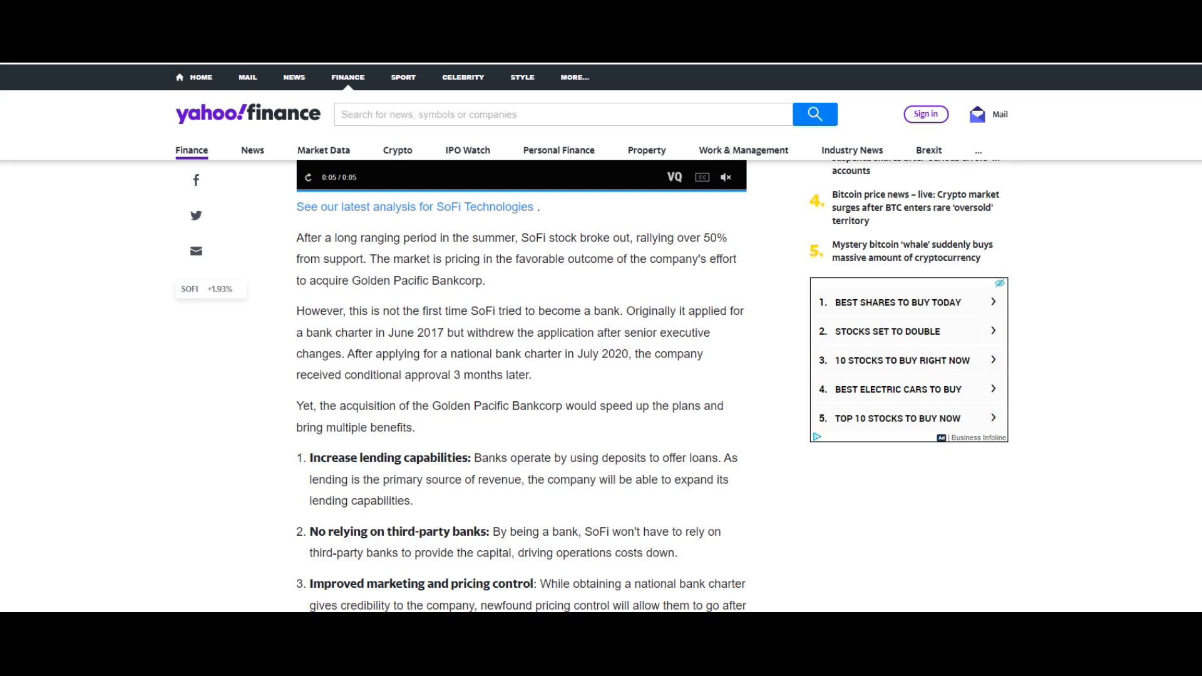
pyautogui.scroll(-2, 517, 376)
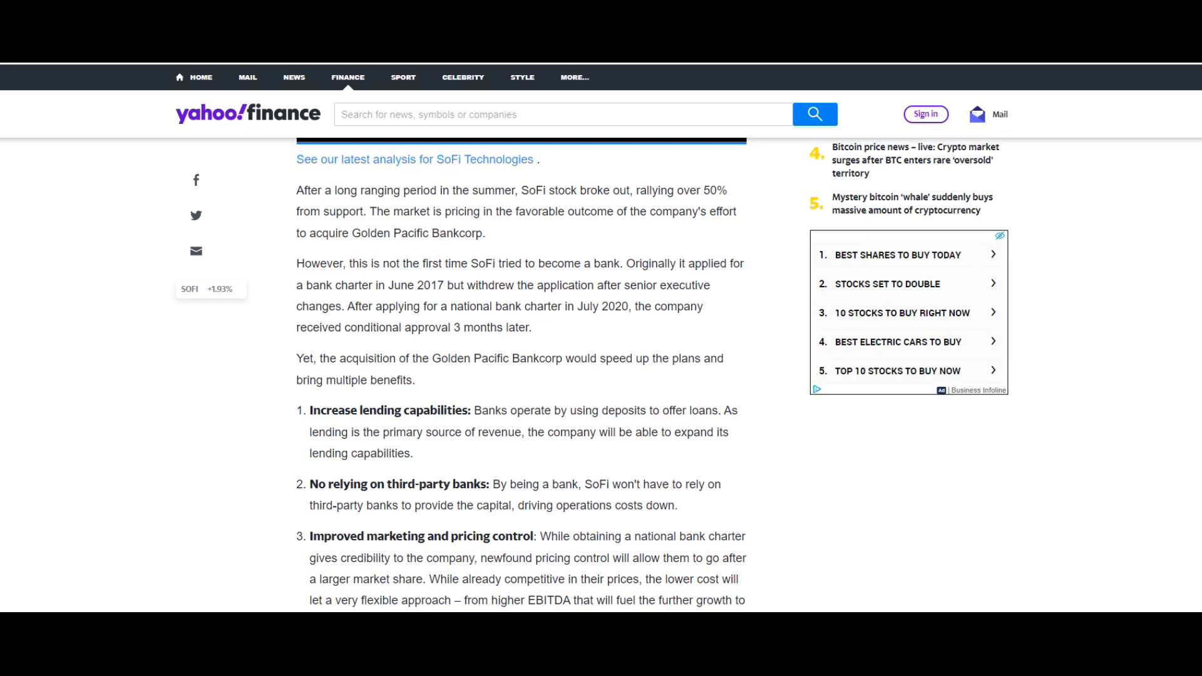
pyautogui.scroll(-1, 517, 377)
pyautogui.scroll(-1, 517, 375)
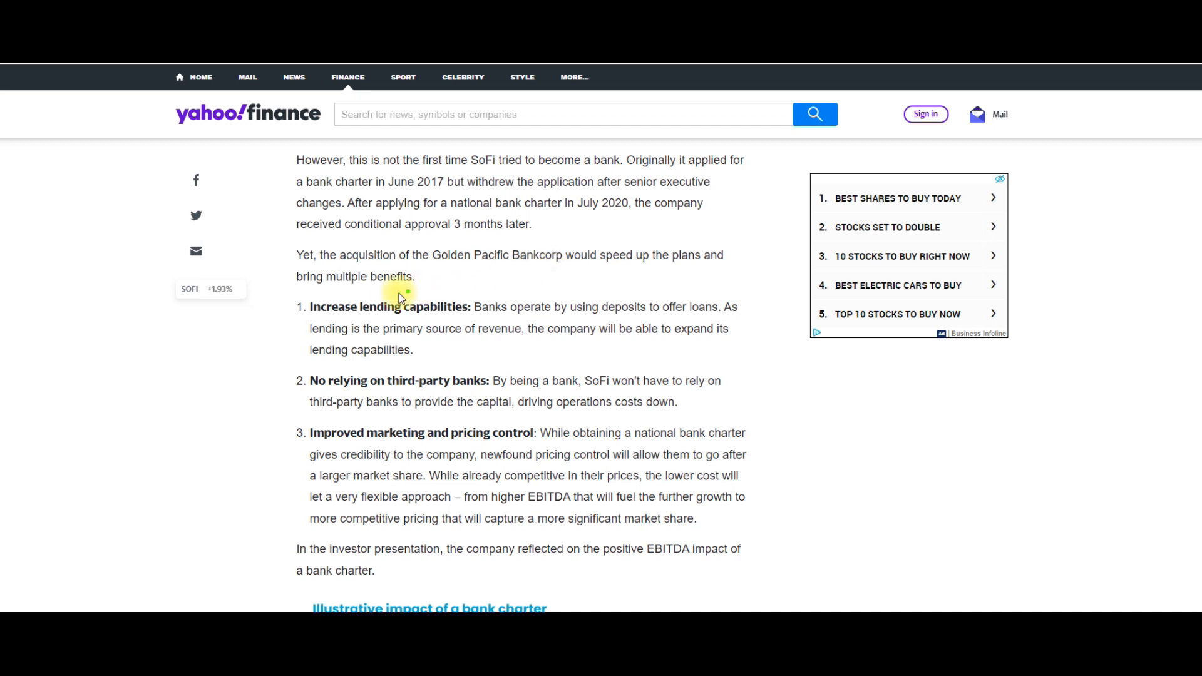
# Underline lending capabilities, source of revenue, operations costs and charter in the three numbered benefits
pyautogui.moveTo(343, 318); pyautogui.dragTo(437, 320)
pyautogui.moveTo(452, 343); pyautogui.dragTo(505, 344)
pyautogui.moveTo(337, 365); pyautogui.dragTo(372, 367)
pyautogui.moveTo(649, 420); pyautogui.dragTo(655, 420)
pyautogui.moveTo(729, 416)
pyautogui.mouseDown()
pyautogui.moveTo(793, 434)
pyautogui.moveTo(712, 582)
pyautogui.moveTo(650, 562)
pyautogui.mouseUp()
pyautogui.scroll(-4, 522, 376)
pyautogui.scroll(-3, 521, 376)
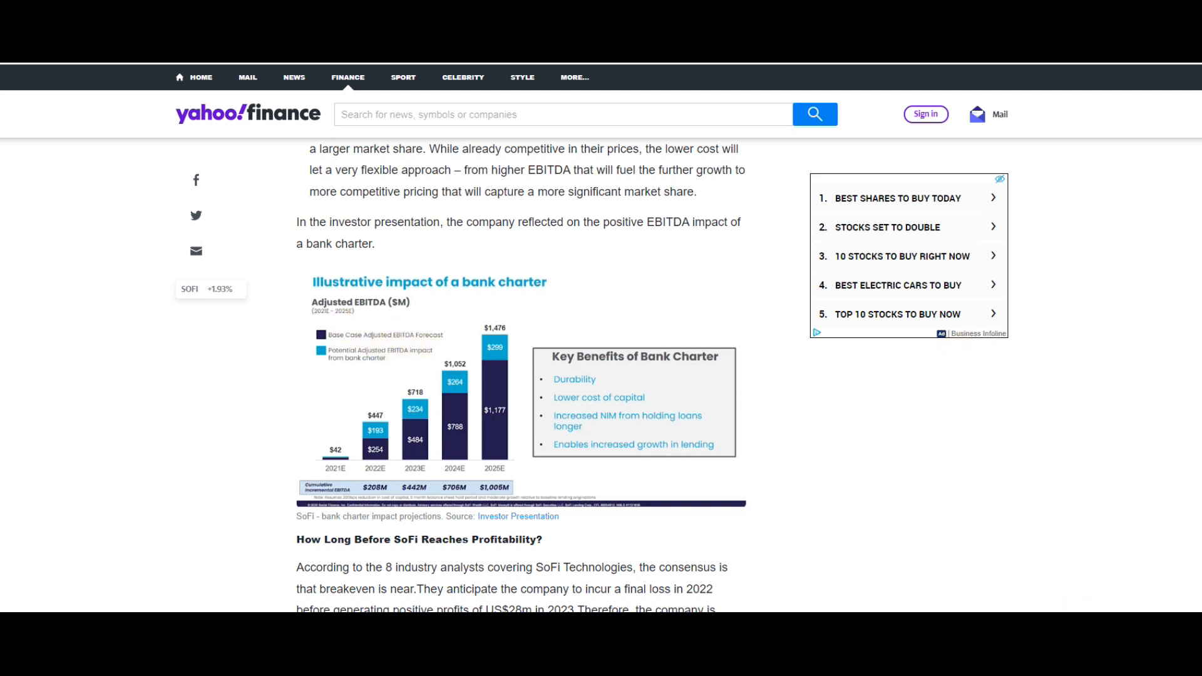
# Outline the bank charter impact chart, underline the US$28m profit forecast, arrow the earnings chart, then clear
pyautogui.moveTo(489, 255)
pyautogui.mouseDown()
pyautogui.moveTo(637, 265)
pyautogui.moveTo(770, 339)
pyautogui.moveTo(786, 510)
pyautogui.moveTo(681, 526)
pyautogui.mouseUp()
pyautogui.scroll(-3, 522, 376)
pyautogui.scroll(-2, 522, 376)
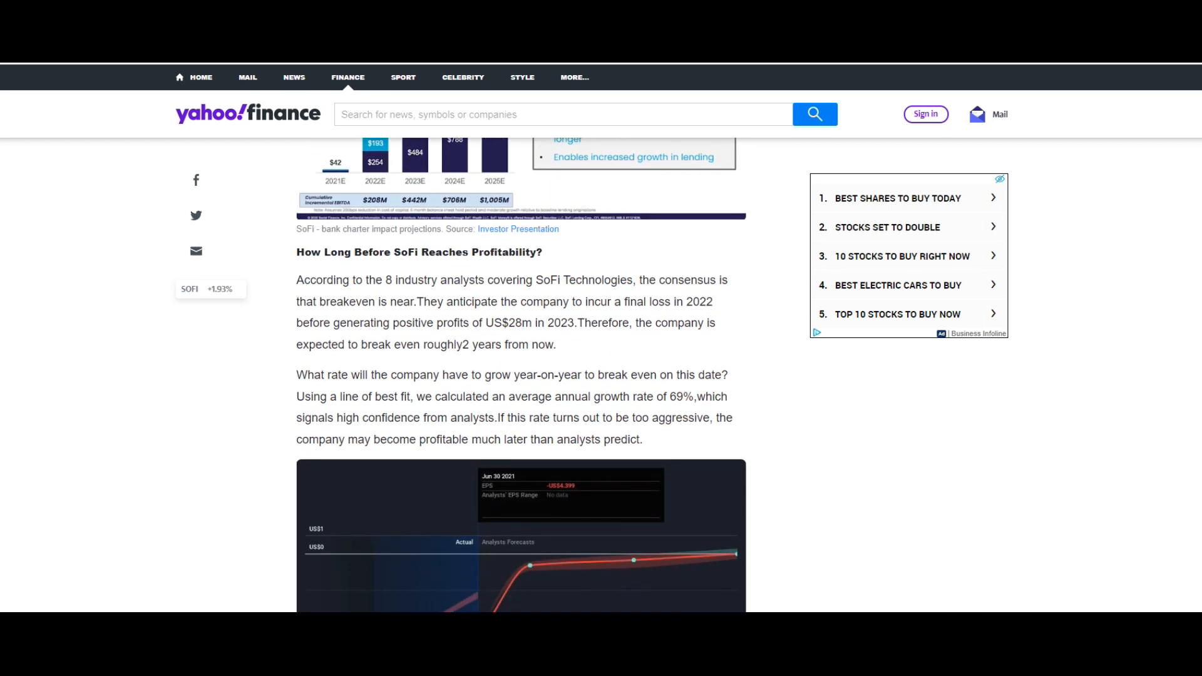
pyautogui.scroll(-1, 521, 376)
pyautogui.scroll(-1, 521, 376)
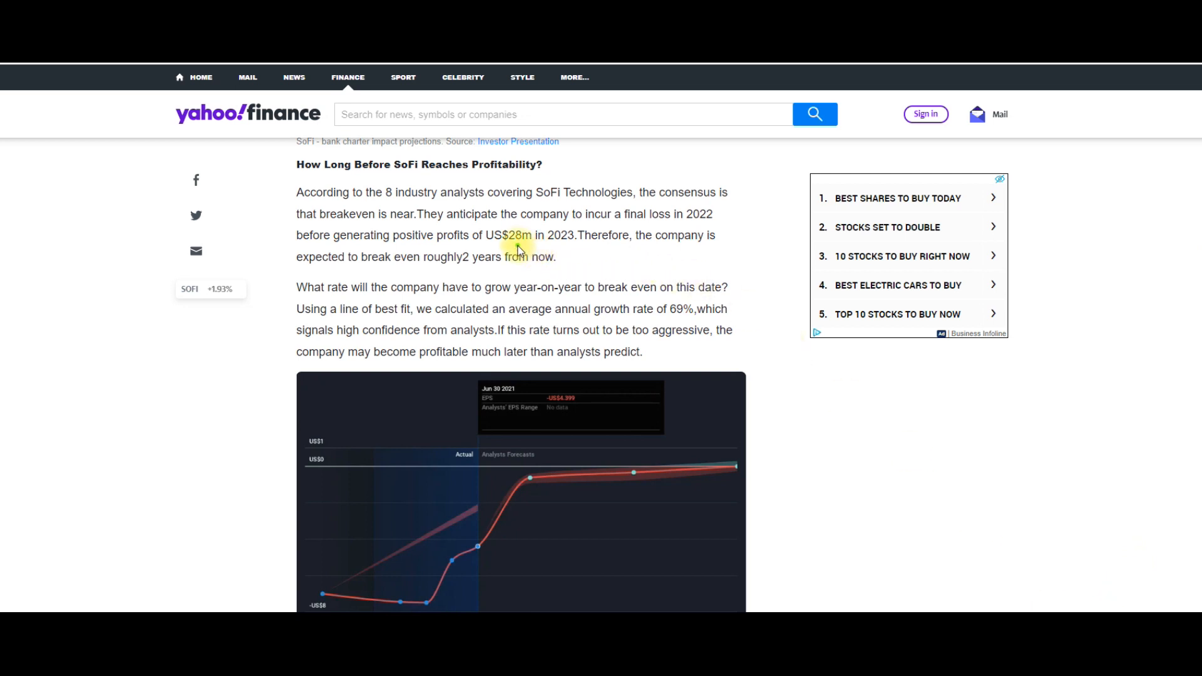
pyautogui.moveTo(505, 246); pyautogui.dragTo(523, 253)
pyautogui.moveTo(770, 466); pyautogui.dragTo(866, 407)
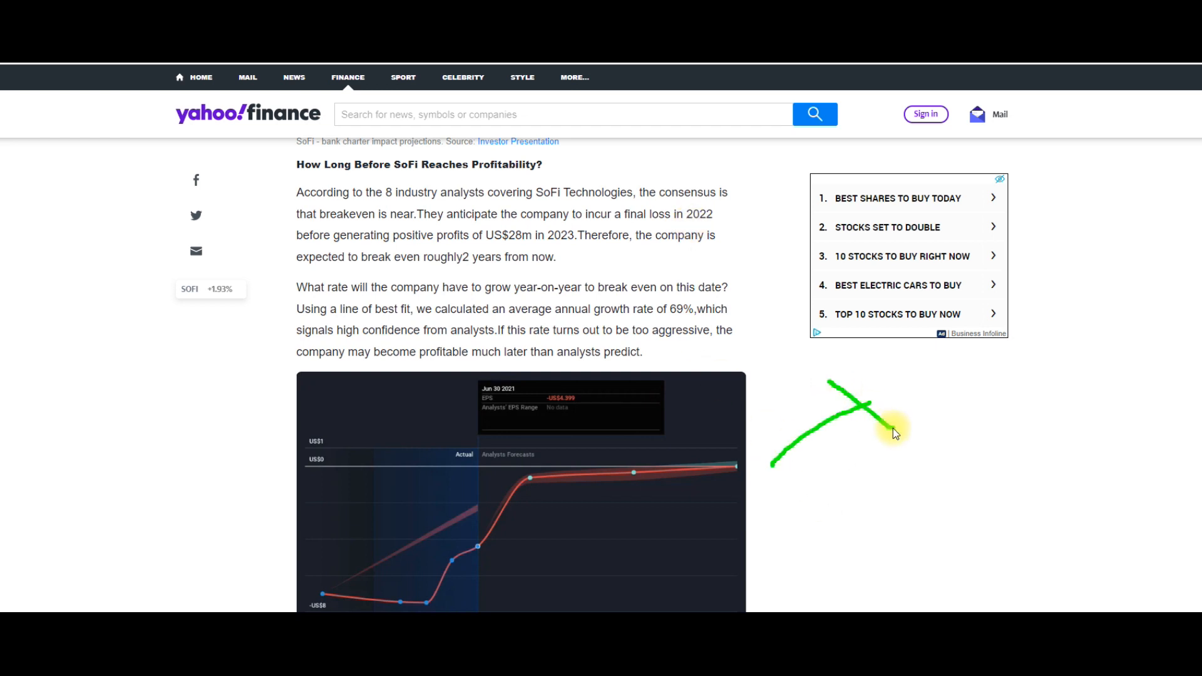
pyautogui.press('Escape')
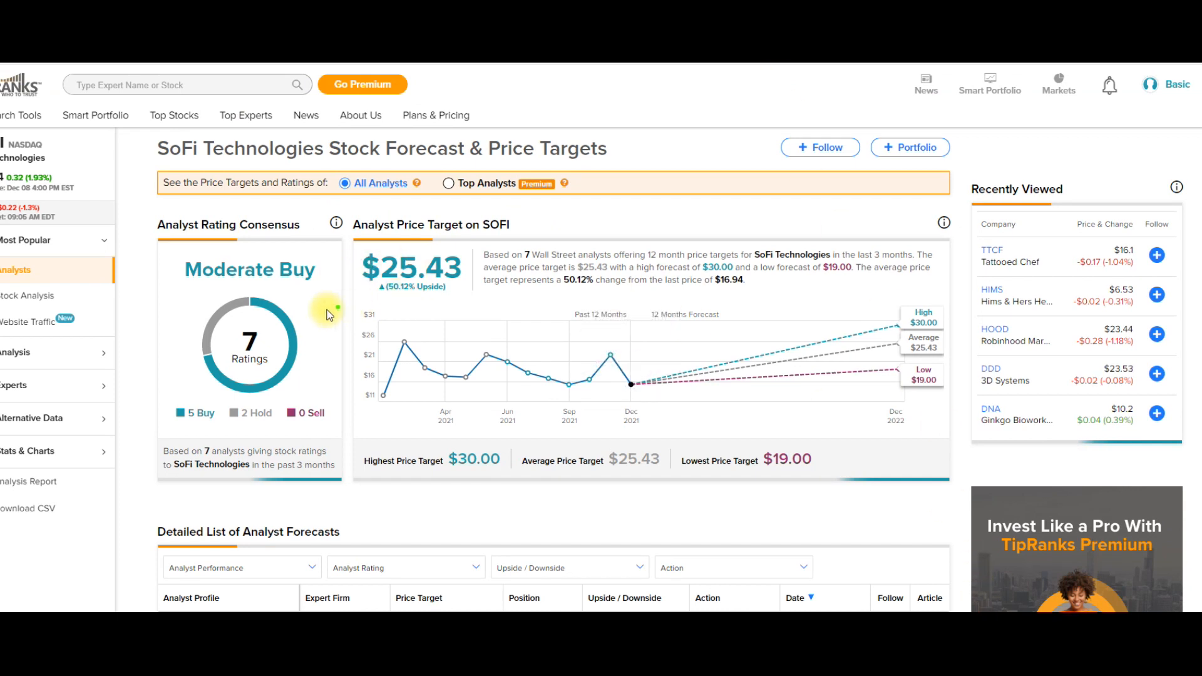
# Tick the Moderate Buy consensus and circle the $30.00 high price target, then clear the green marks
pyautogui.moveTo(342, 279)
pyautogui.mouseDown()
pyautogui.moveTo(301, 296)
pyautogui.moveTo(317, 302)
pyautogui.moveTo(300, 311)
pyautogui.mouseUp()
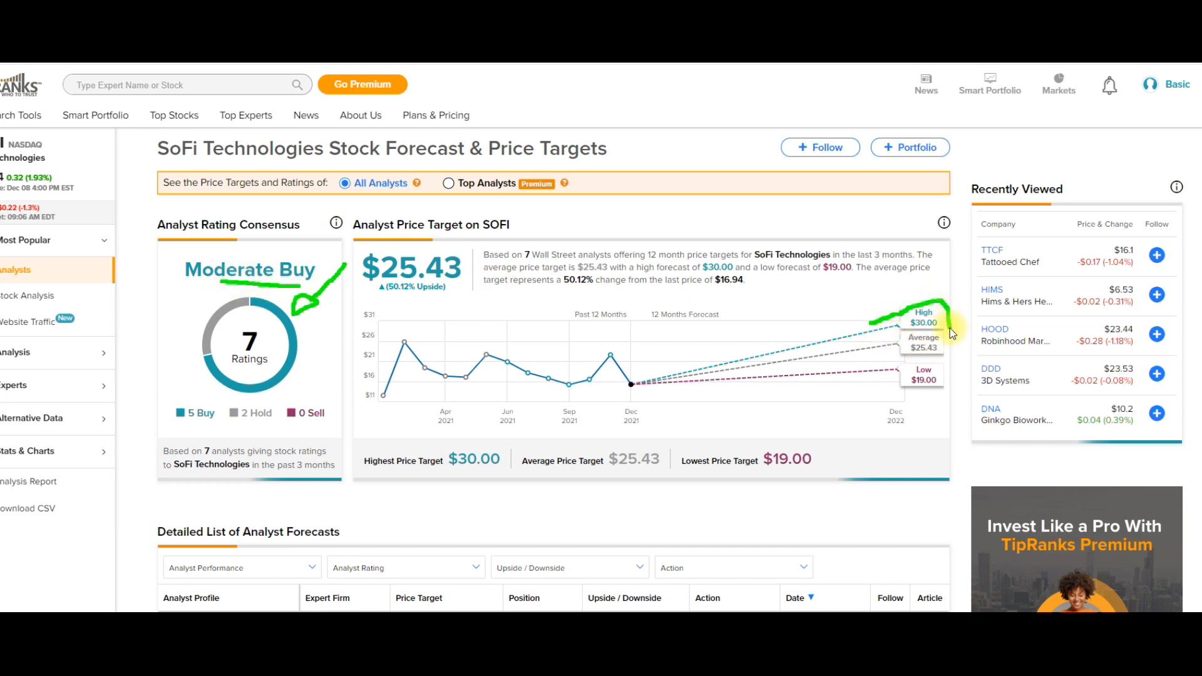
pyautogui.moveTo(951, 333)
pyautogui.mouseDown()
pyautogui.moveTo(930, 343)
pyautogui.moveTo(869, 322)
pyautogui.mouseUp()
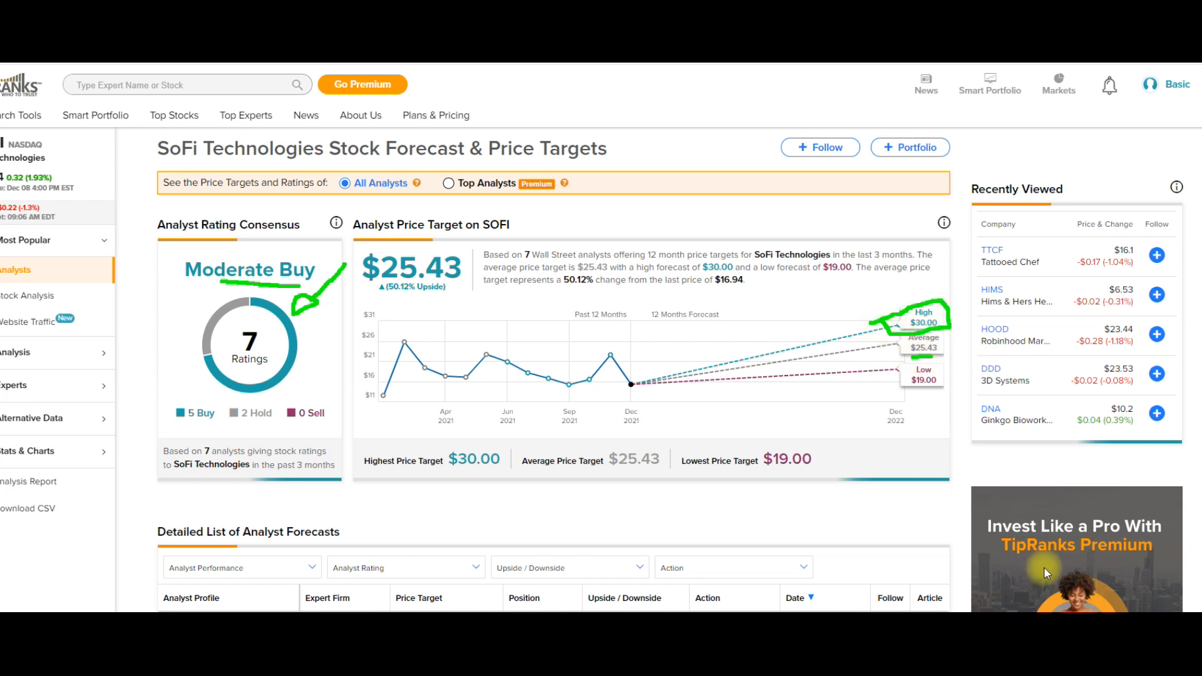
pyautogui.press('Escape')
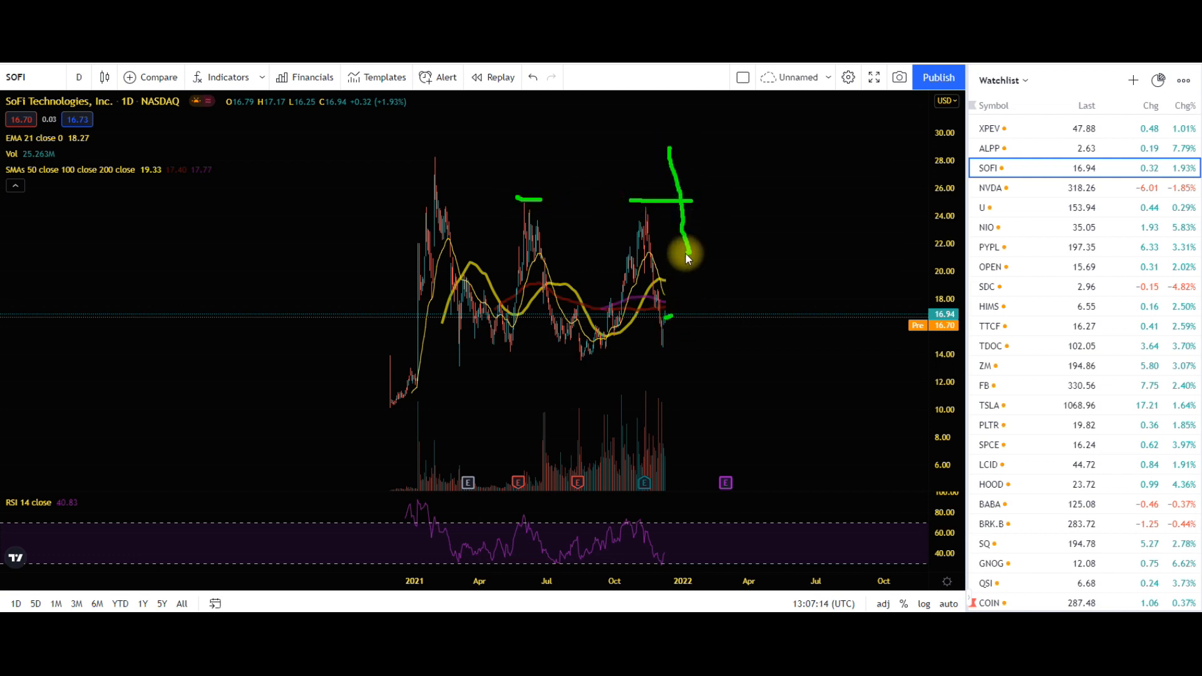
# Sketch a downward arrow after the SOFI chart's recent peak, then erase the marks
pyautogui.moveTo(719, 257); pyautogui.dragTo(678, 254)
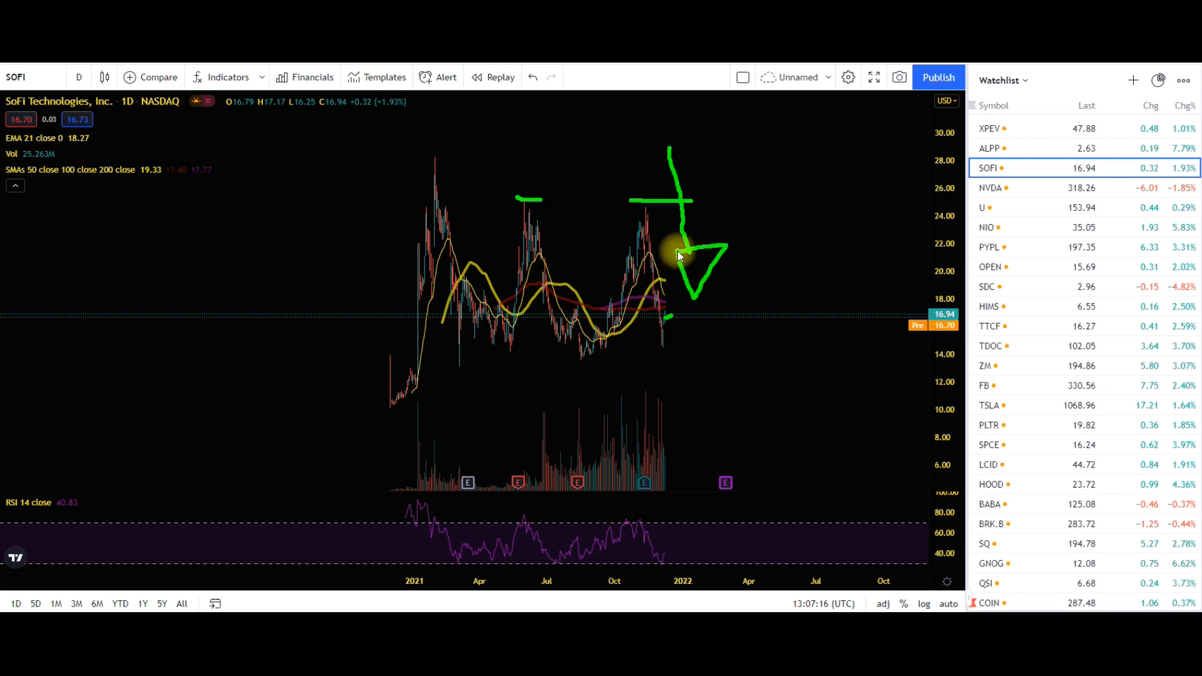
pyautogui.press('Escape')
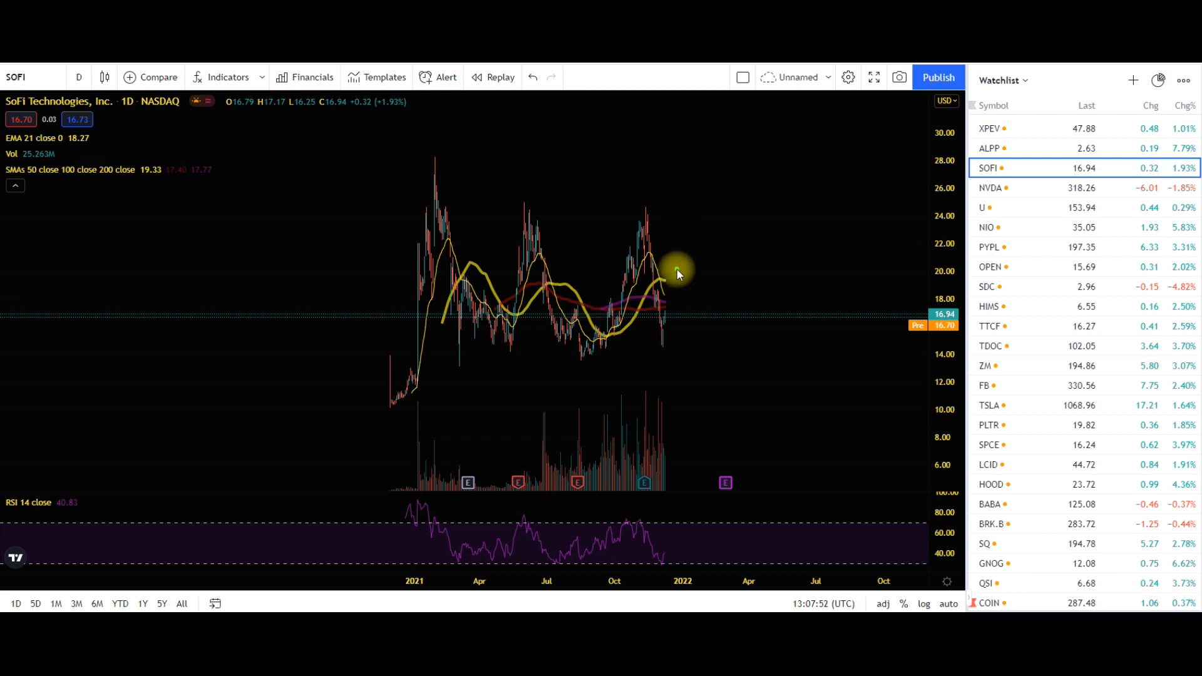
# Draw a projected price path arcing up with an arrowhead, a level near the top, and a rising path higher
pyautogui.moveTo(717, 295); pyautogui.dragTo(806, 242)
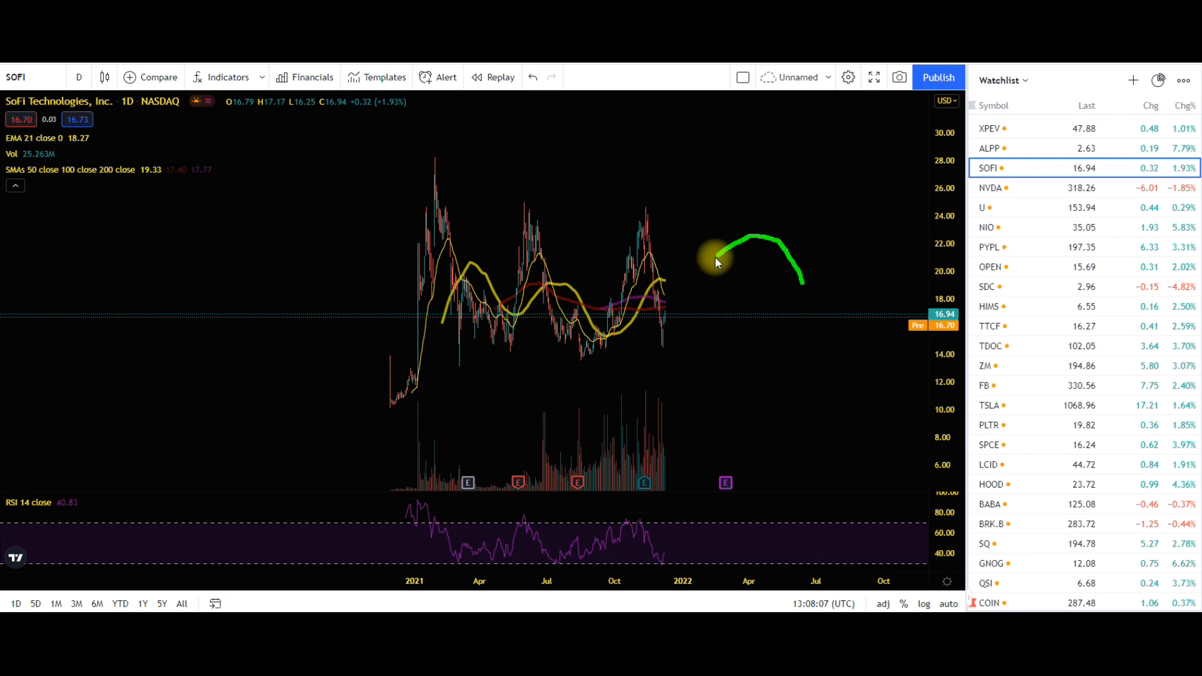
pyautogui.moveTo(715, 257); pyautogui.dragTo(693, 268)
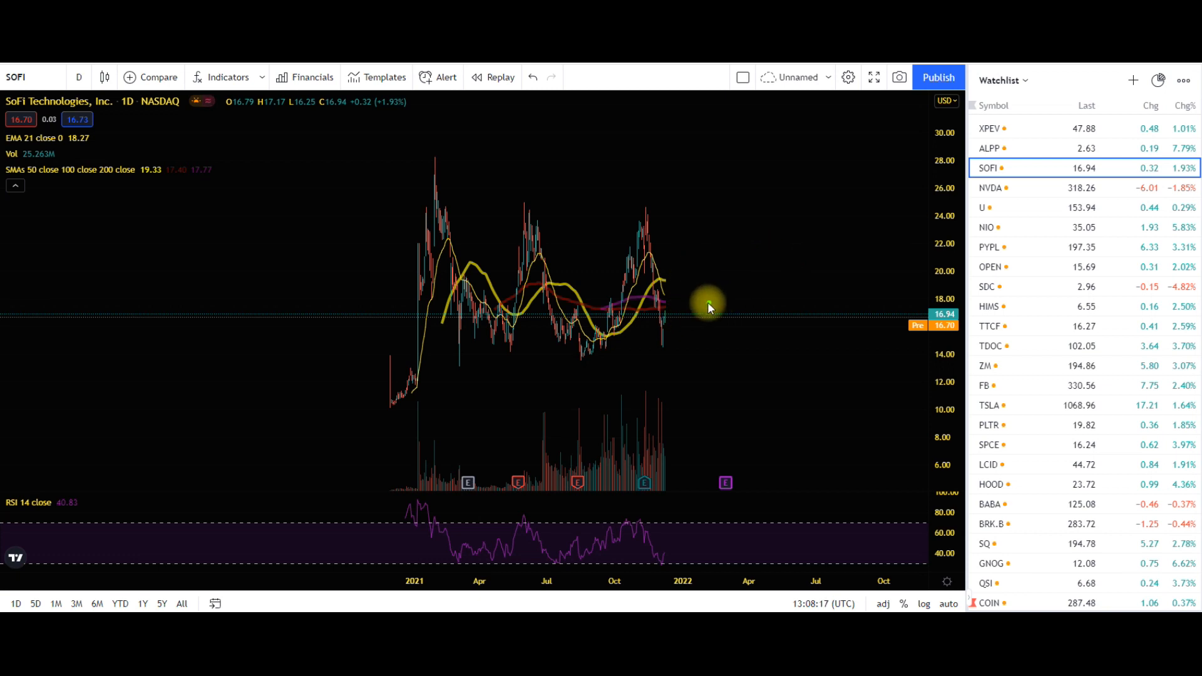
pyautogui.moveTo(707, 206)
pyautogui.mouseDown()
pyautogui.moveTo(744, 228)
pyautogui.moveTo(696, 189)
pyautogui.mouseUp()
pyautogui.moveTo(799, 136); pyautogui.dragTo(844, 133)
pyautogui.moveTo(667, 320); pyautogui.dragTo(825, 173)
pyautogui.moveTo(526, 332)
pyautogui.mouseDown()
pyautogui.moveTo(617, 317)
pyautogui.moveTo(587, 364)
pyautogui.moveTo(463, 349)
pyautogui.mouseUp()
pyautogui.moveTo(666, 294); pyautogui.dragTo(660, 280)
pyautogui.moveTo(670, 293); pyautogui.dragTo(681, 282)
pyautogui.click(683, 523)
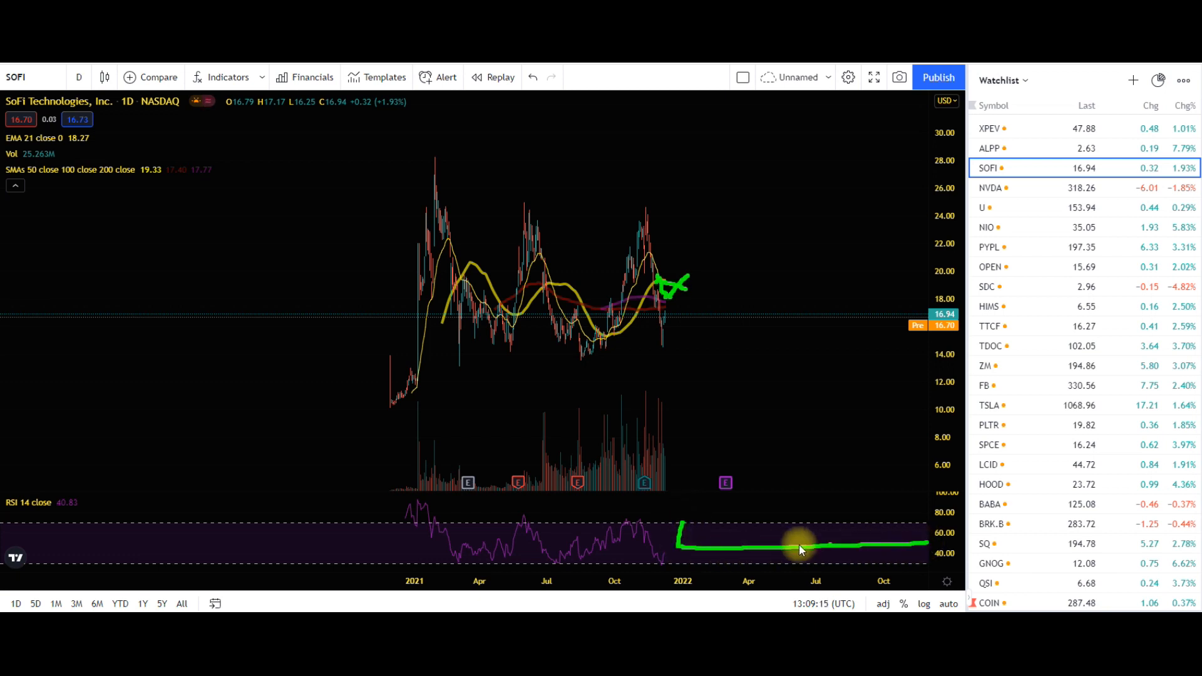
pyautogui.moveTo(714, 536); pyautogui.dragTo(735, 539)
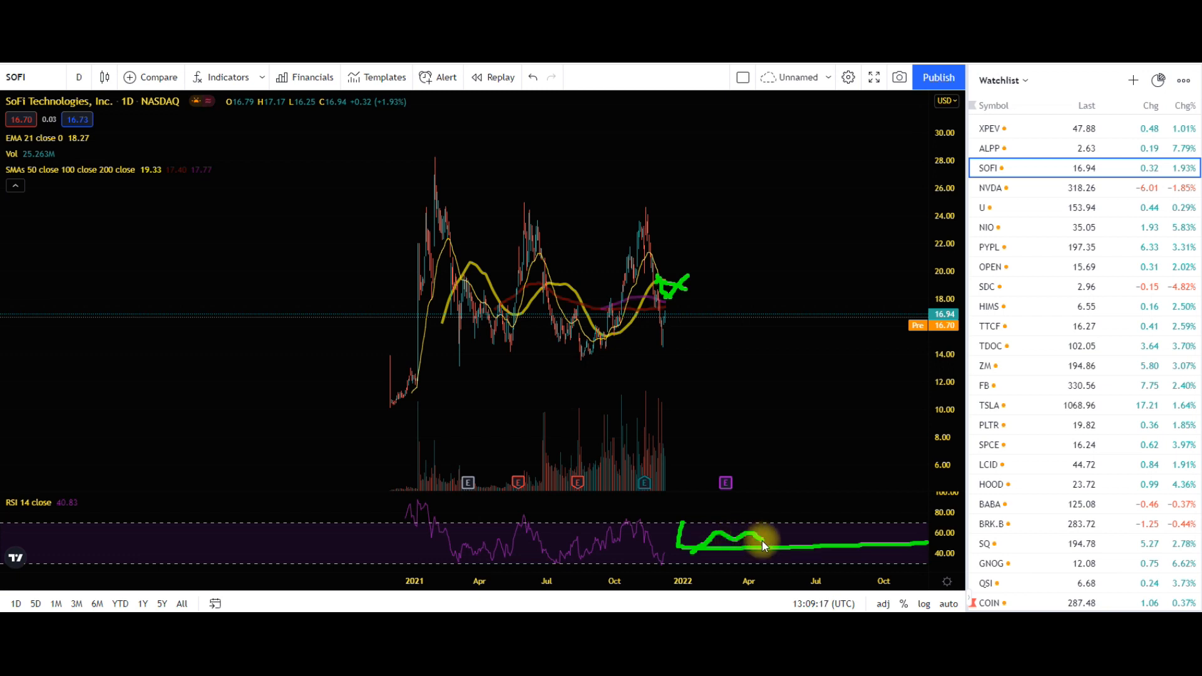
pyautogui.moveTo(670, 290); pyautogui.dragTo(726, 248)
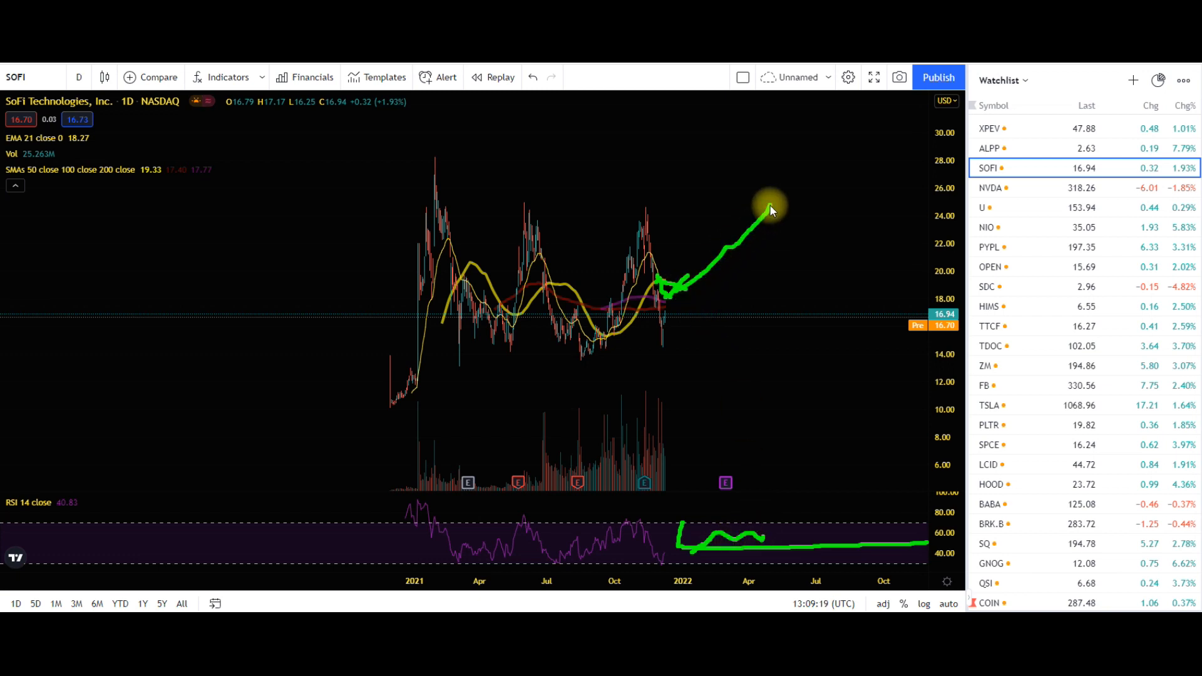
pyautogui.moveTo(770, 206); pyautogui.dragTo(743, 196)
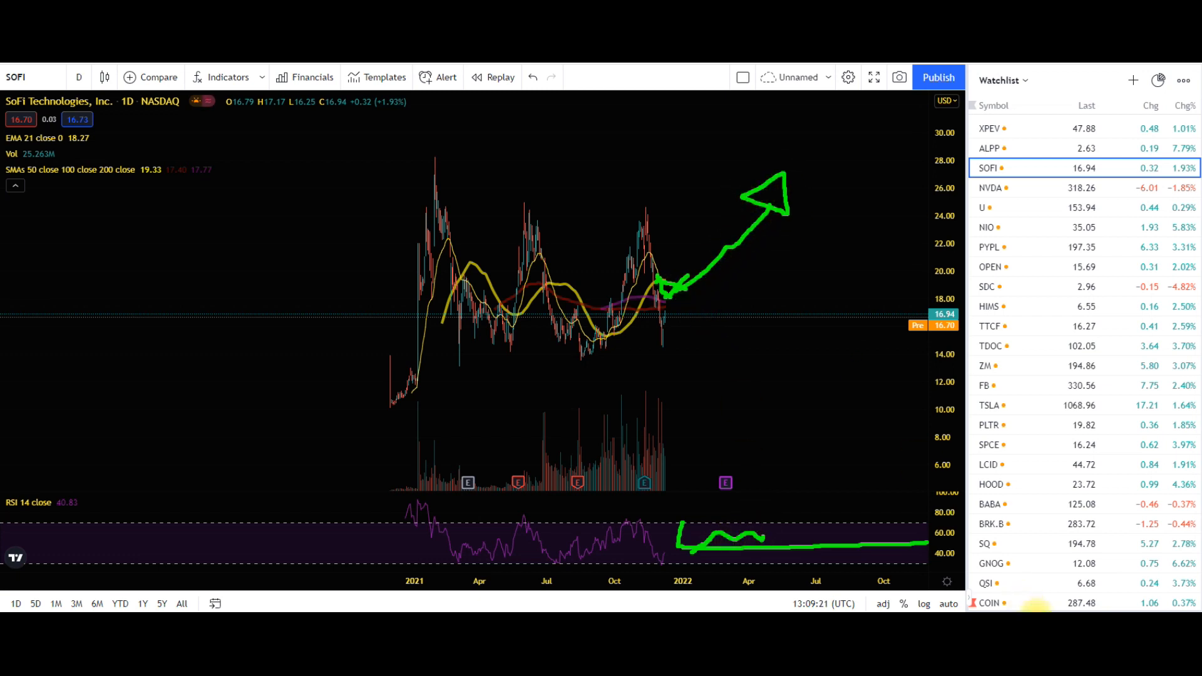
pyautogui.hotkey('ctrl', 'z')
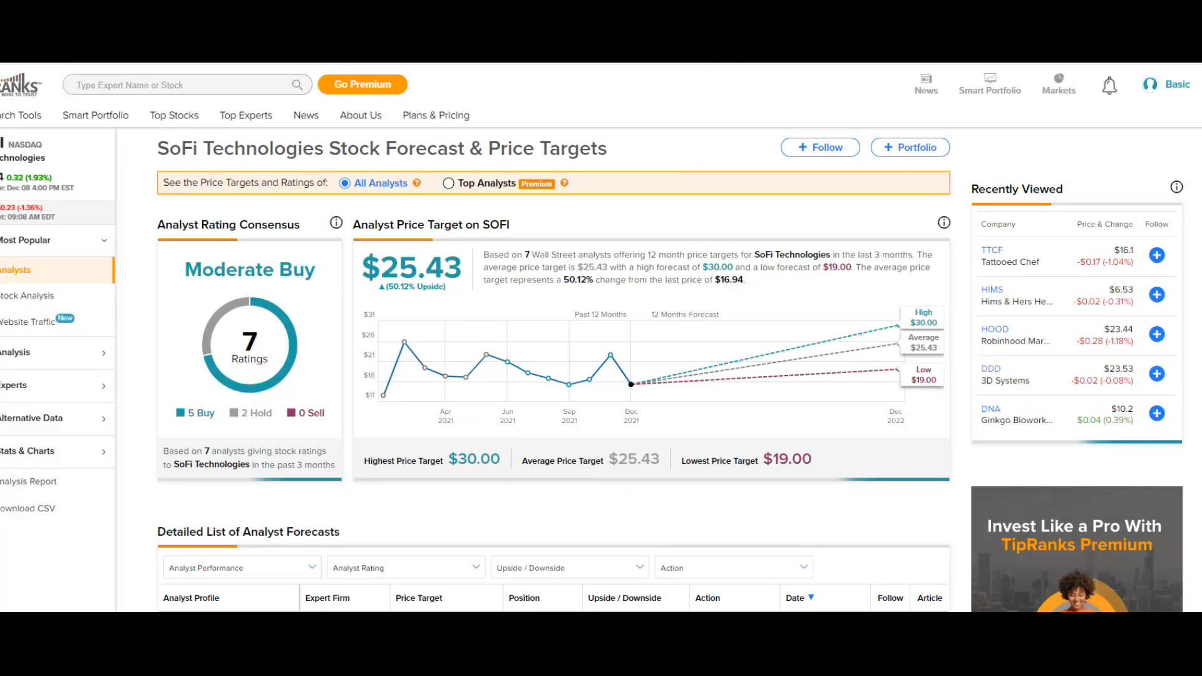
pyautogui.scroll(-1, 601, 375)
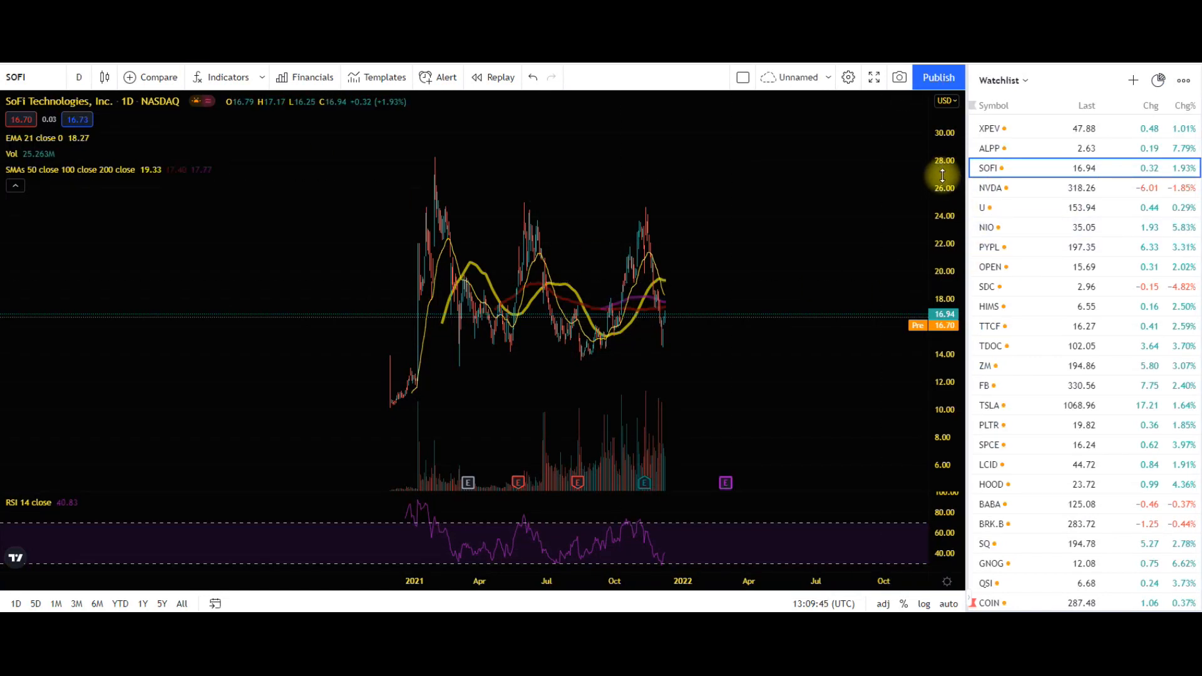
# Sketch a green smiley face to the right of the recent prices on the SOFI chart
pyautogui.moveTo(737, 178); pyautogui.dragTo(738, 215)
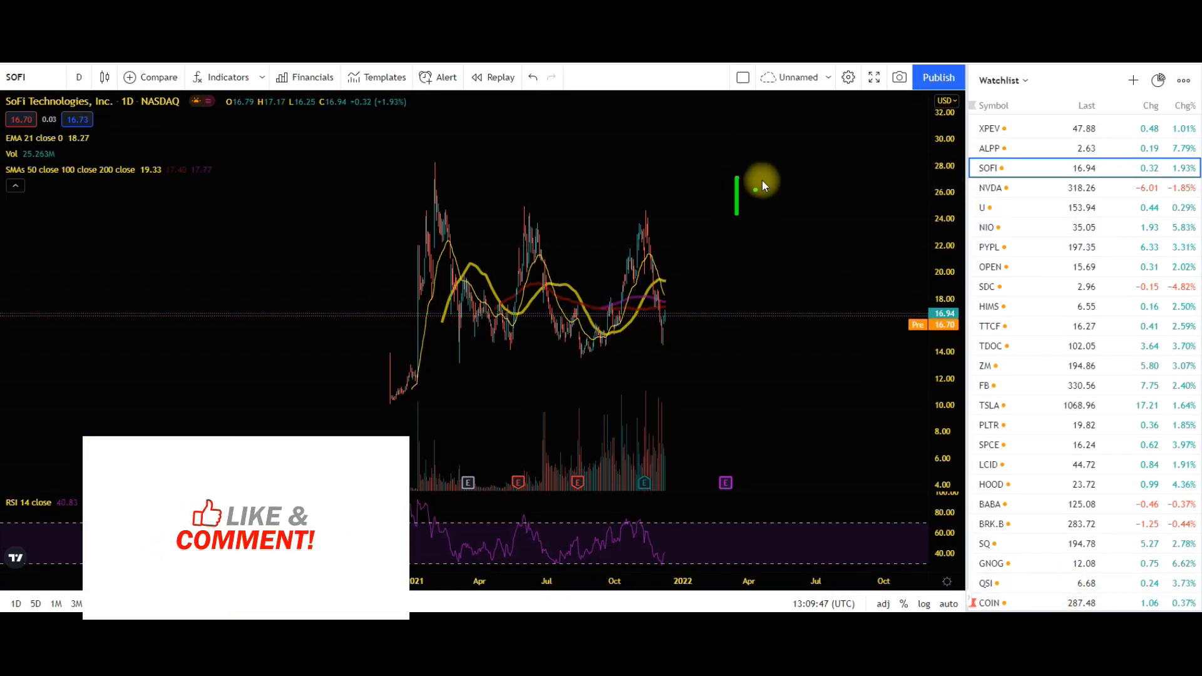
pyautogui.moveTo(778, 158); pyautogui.dragTo(777, 207)
pyautogui.click(762, 217)
pyautogui.moveTo(705, 221)
pyautogui.mouseDown()
pyautogui.moveTo(808, 285)
pyautogui.moveTo(704, 220)
pyautogui.mouseUp()
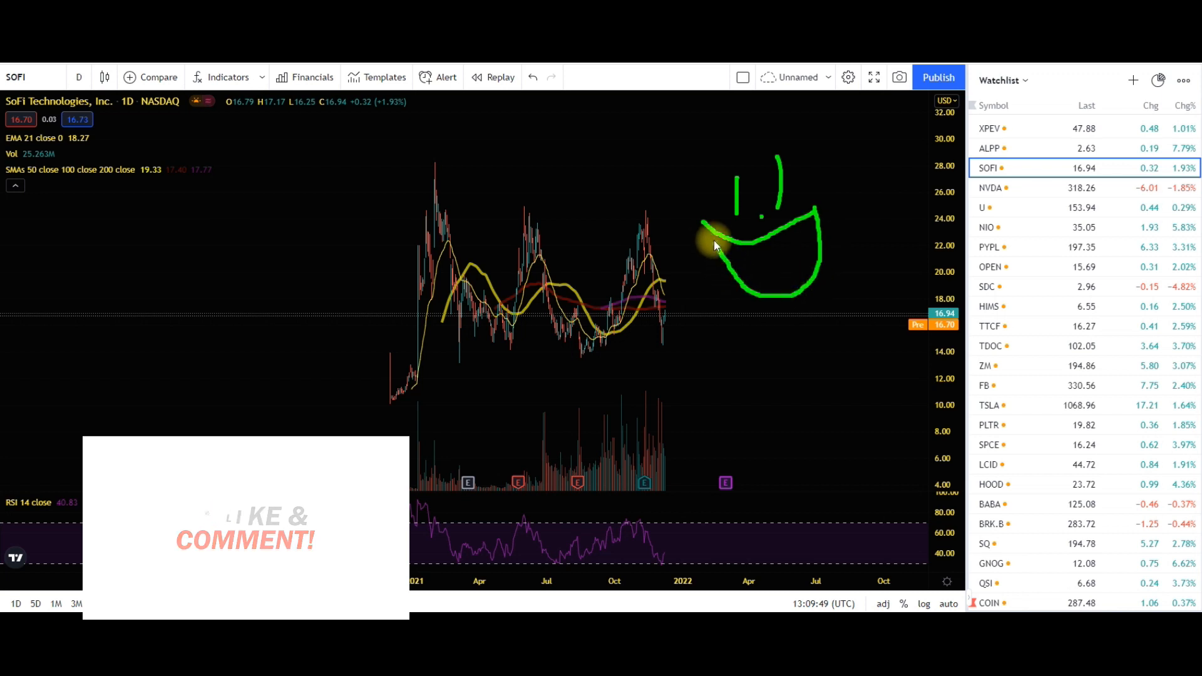